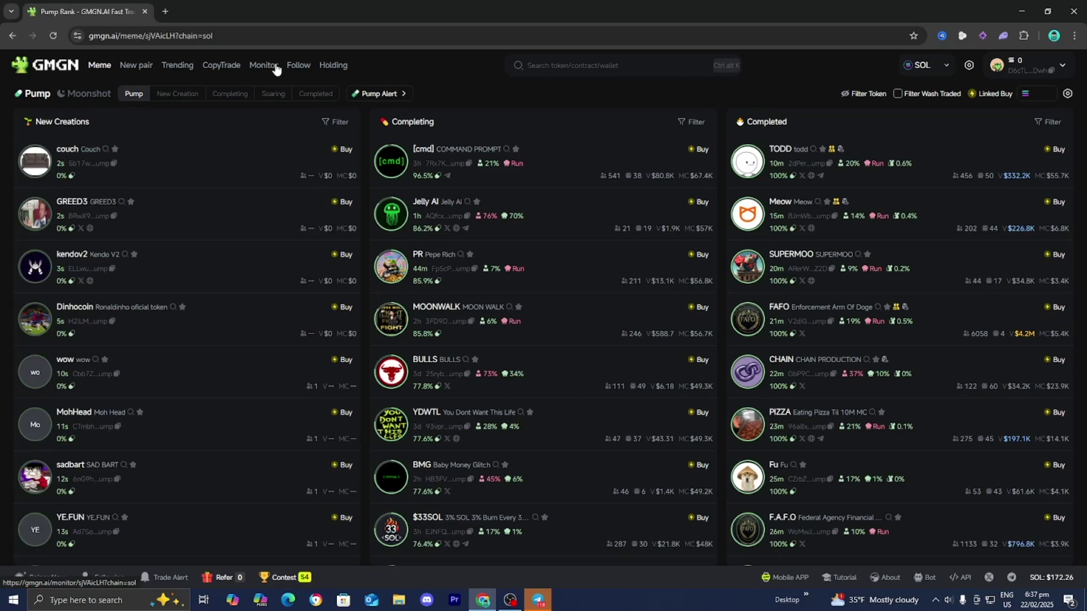
- Go to CopyTrade and its CopyTrade sub-tab, reaching the Telegram login prompt
left_click(219, 65)
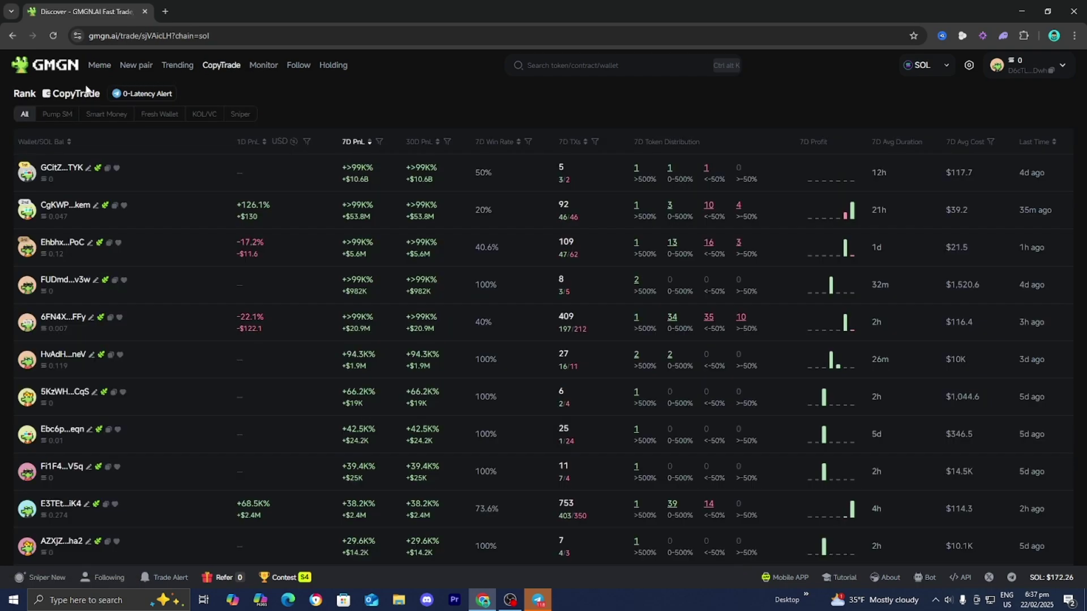
left_click(68, 94)
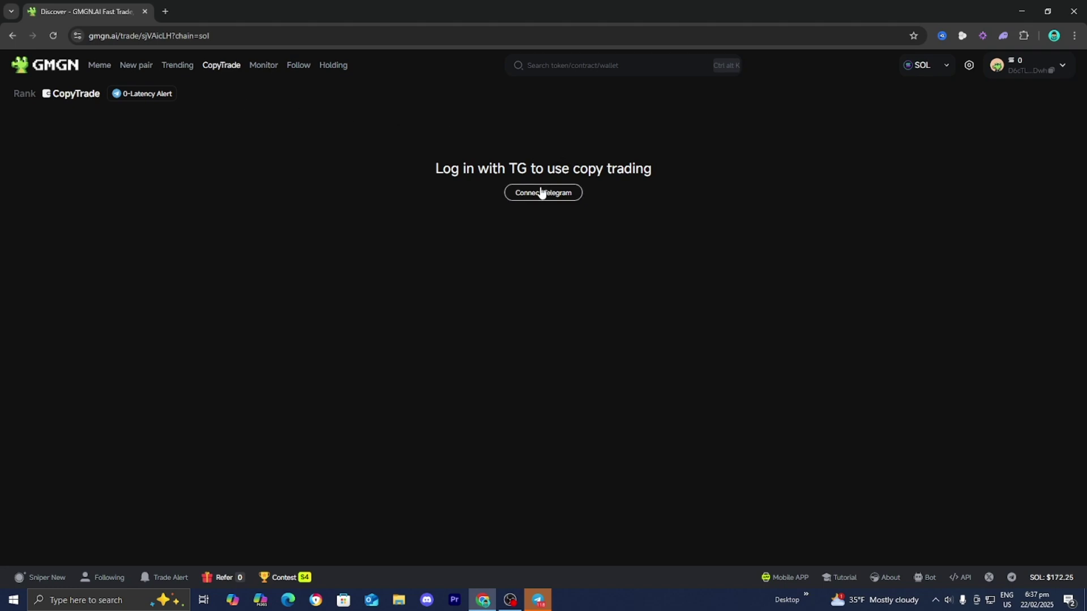
- Connect Telegram to unlock copy trading, which shows no existing orders
left_click(574, 194)
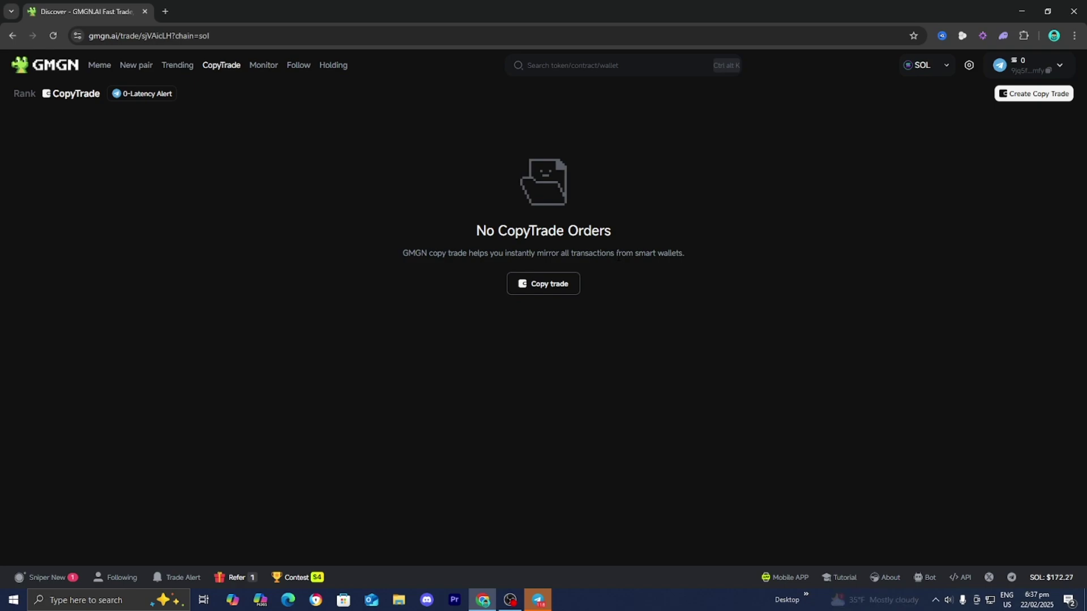
- Return to the Rank tab to find a wallet with 100% win rate
left_click(24, 94)
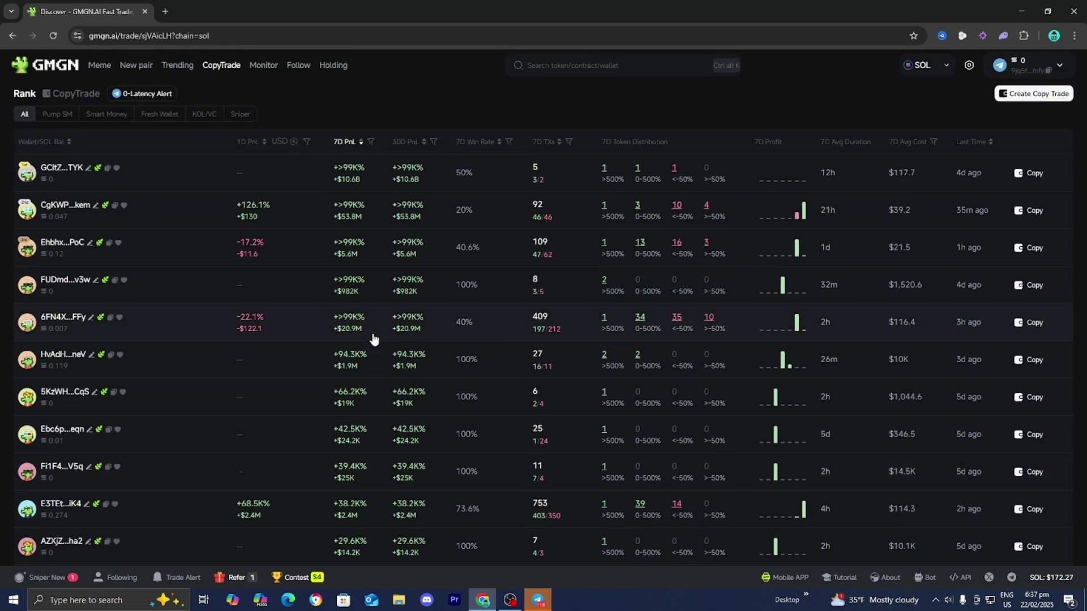
scroll(372, 338, "down", 5)
scroll(372, 339, "down", 5)
scroll(365, 335, "down", 5)
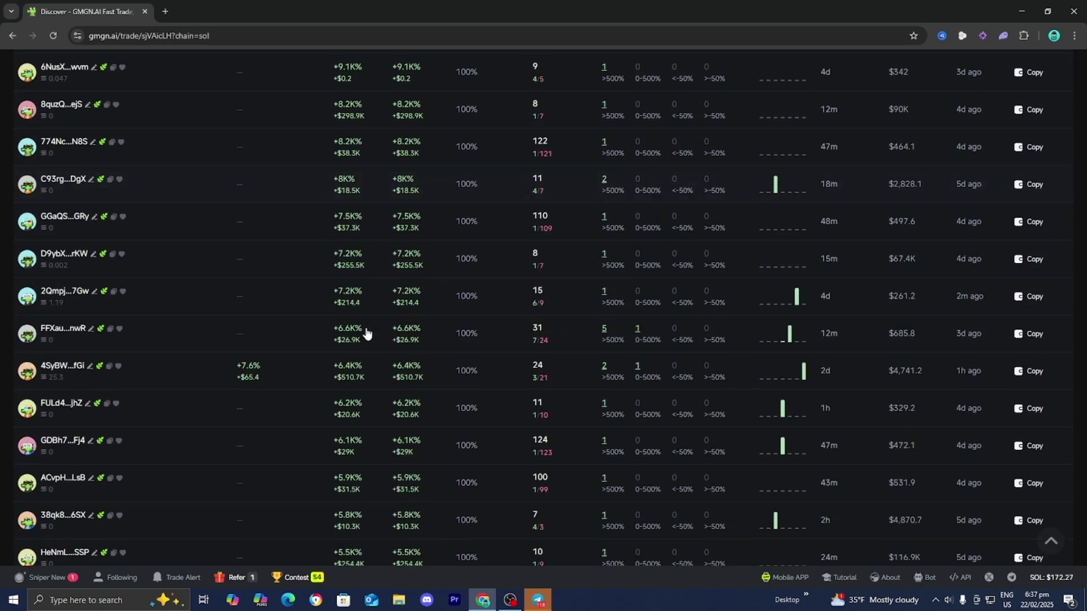
scroll(361, 333, "down", 5)
scroll(361, 333, "up", 5)
scroll(353, 329, "up", 5)
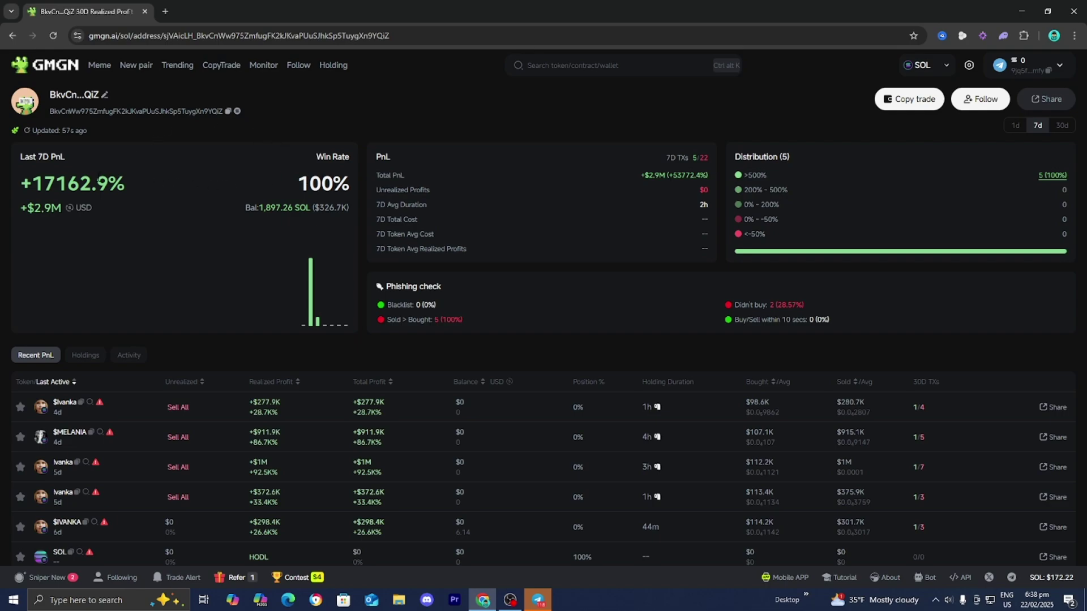
scroll(136, 253, "down", 2)
scroll(547, 227, "up", 2)
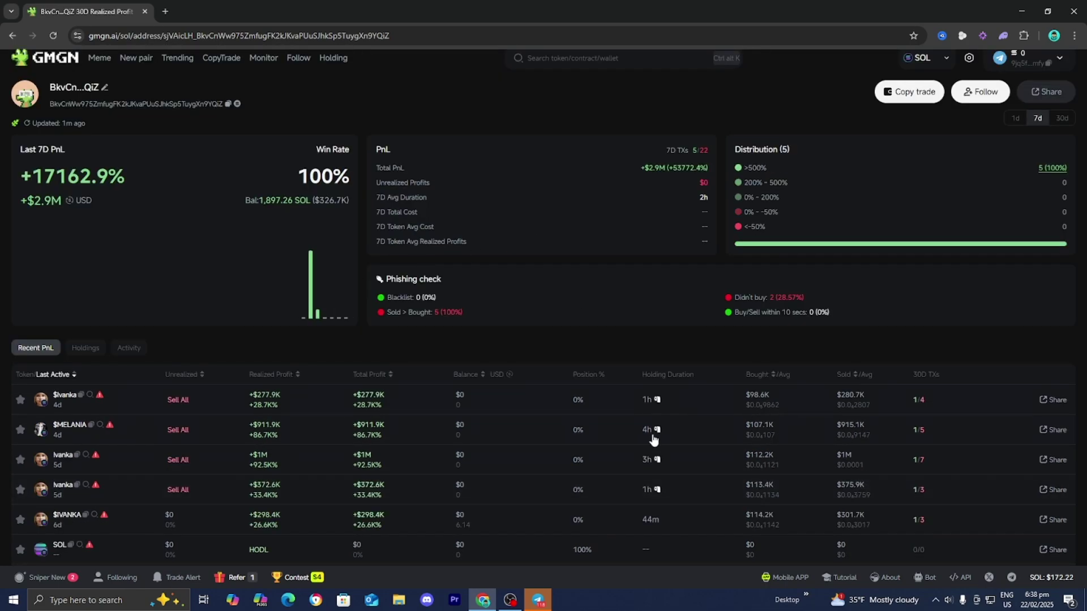
- Check the wallet's 1,897.25 SOL balance and token holdings on Solscan
left_click(237, 103)
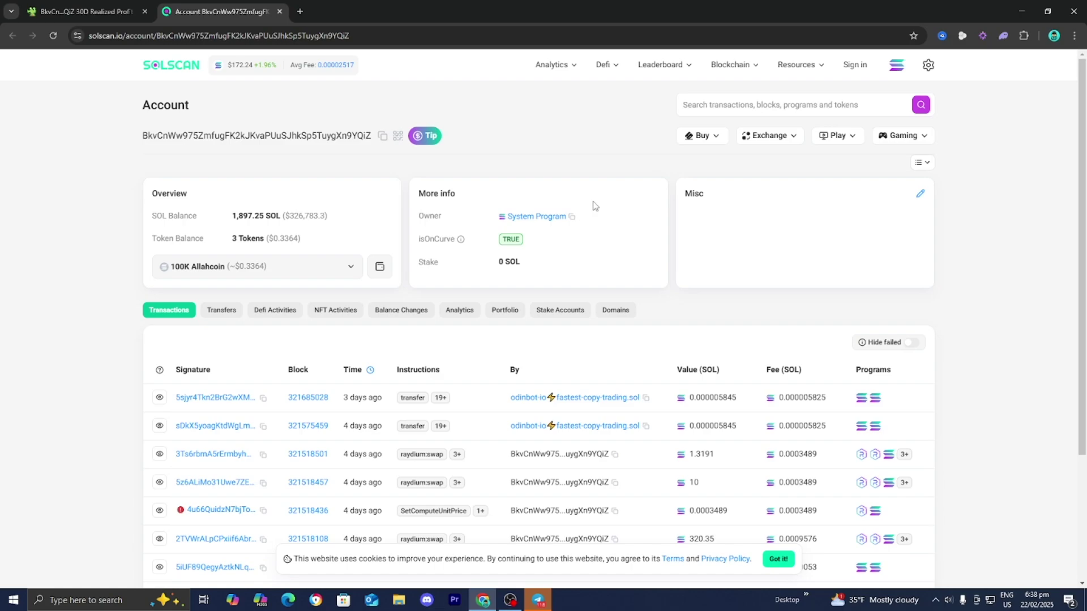
left_click(285, 267)
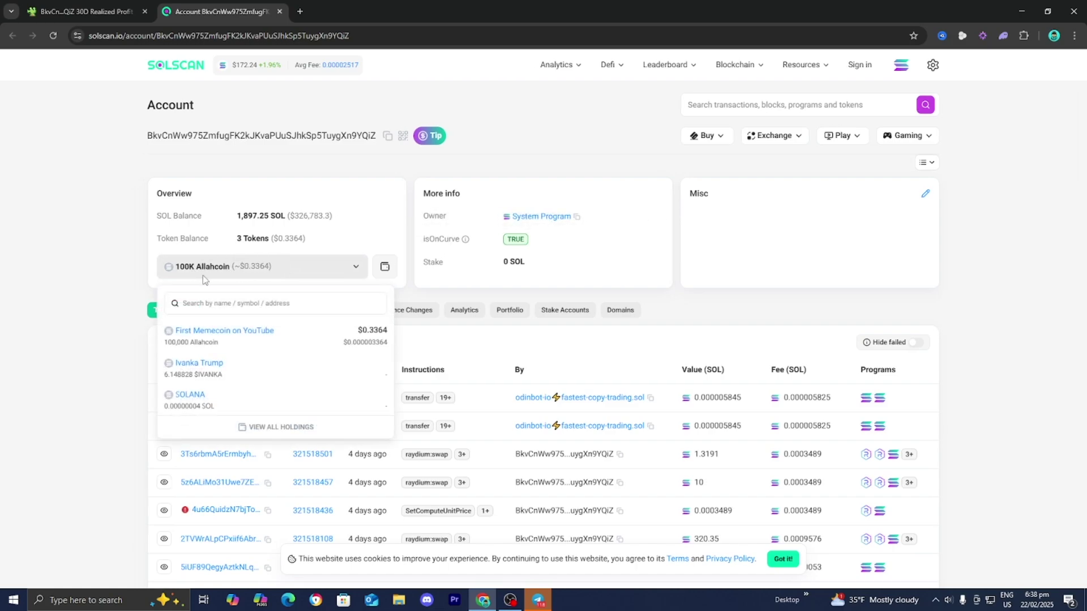
left_click(243, 269)
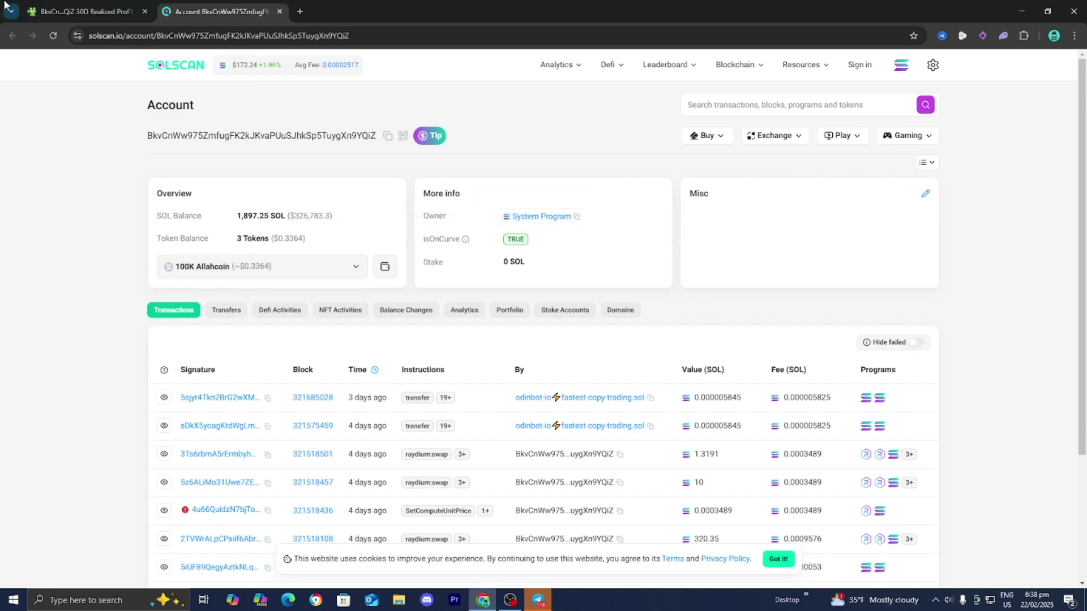
- Return to the GMGN rankings and open the fourth-ranked wallet's profile
left_click(81, 11)
left_click(12, 36)
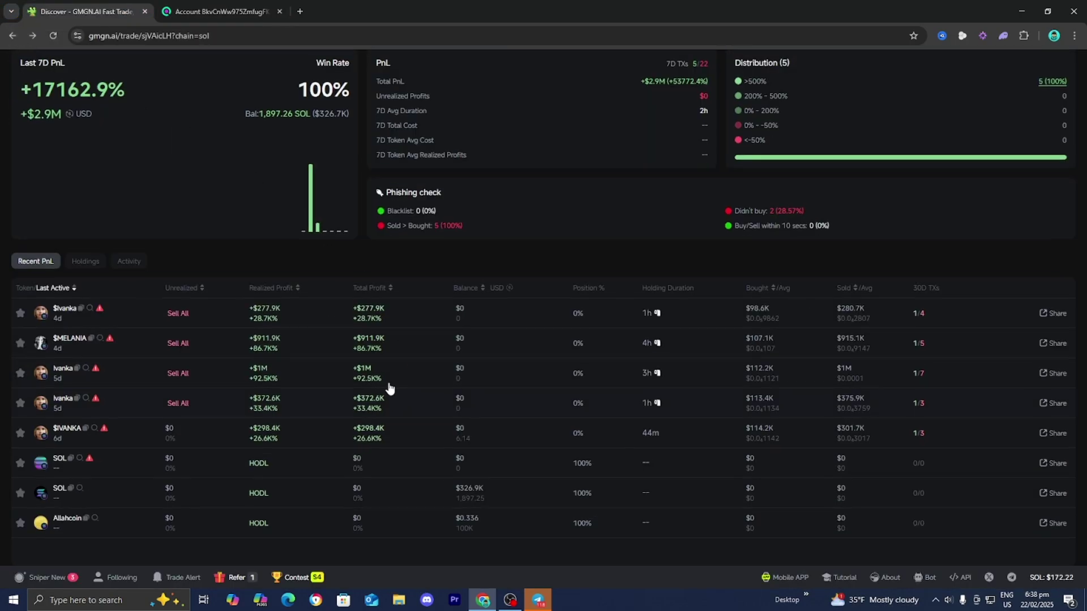
left_click(66, 280)
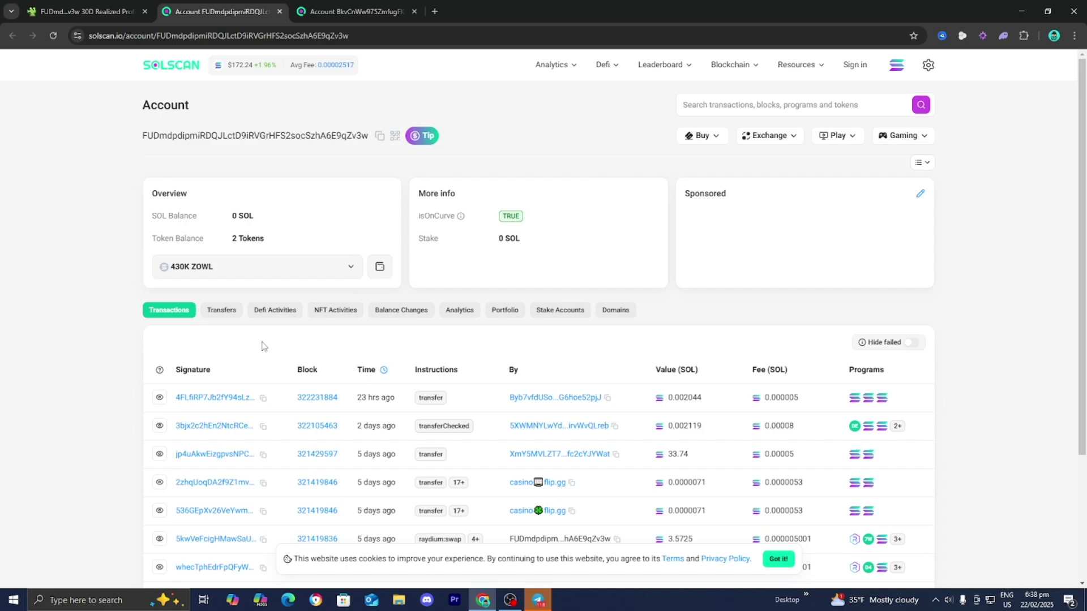
scroll(255, 340, "down", 2)
scroll(249, 393, "up", 3)
scroll(275, 320, "down", 2)
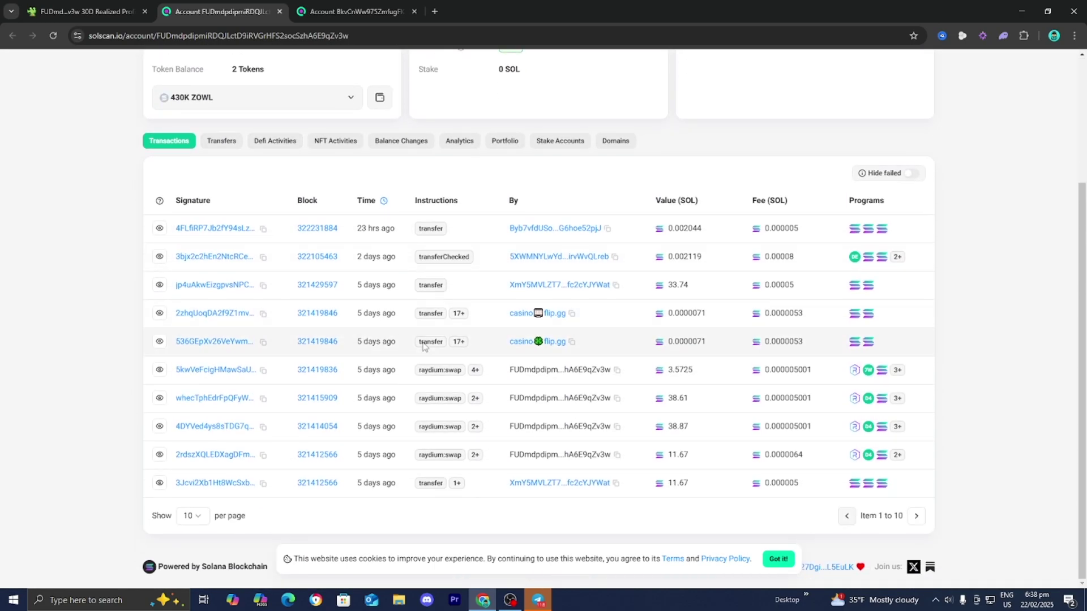
scroll(827, 383, "up", 3)
scroll(828, 383, "down", 3)
scroll(829, 382, "up", 3)
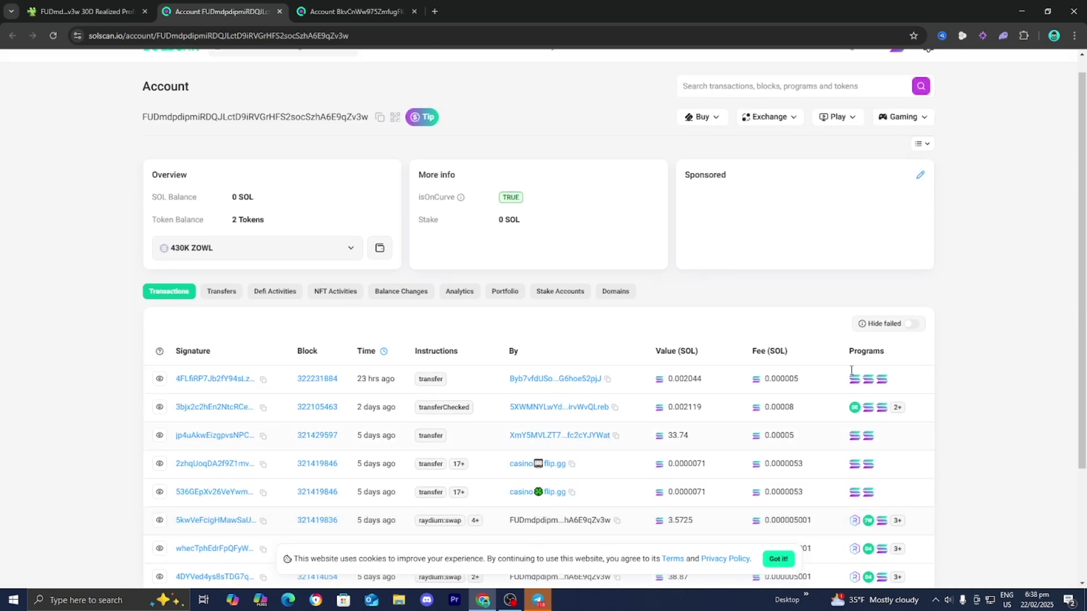
scroll(765, 382, "down", 1)
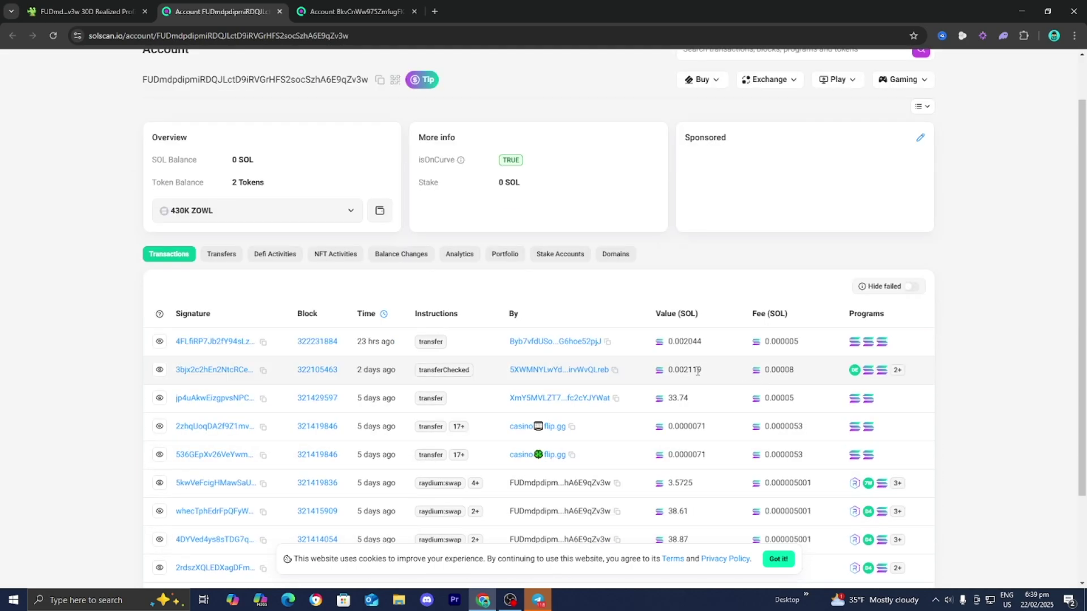
scroll(762, 382, "down", 2)
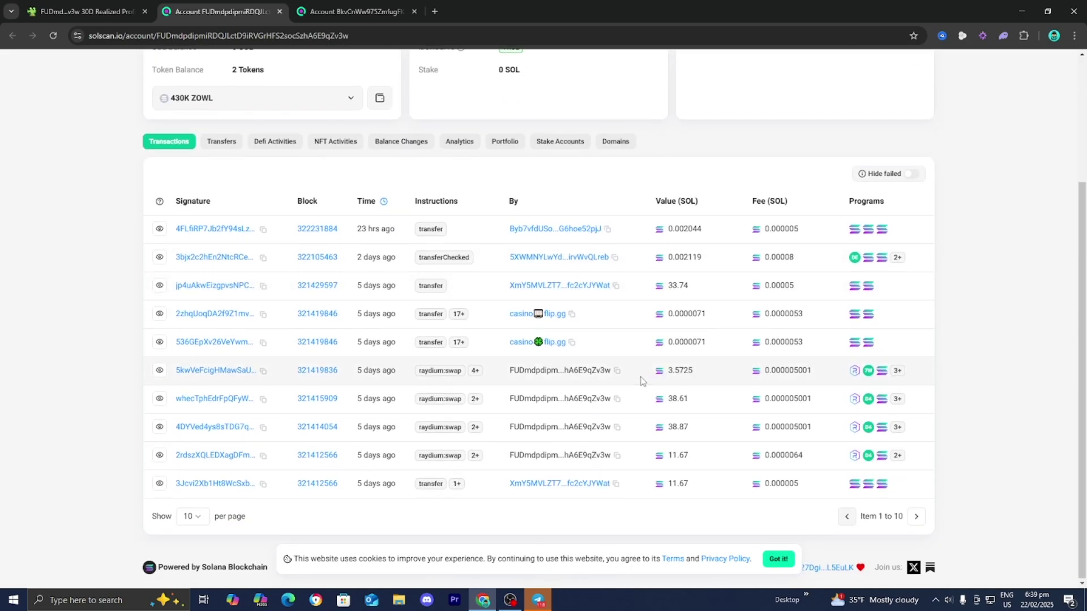
scroll(648, 382, "up", 1)
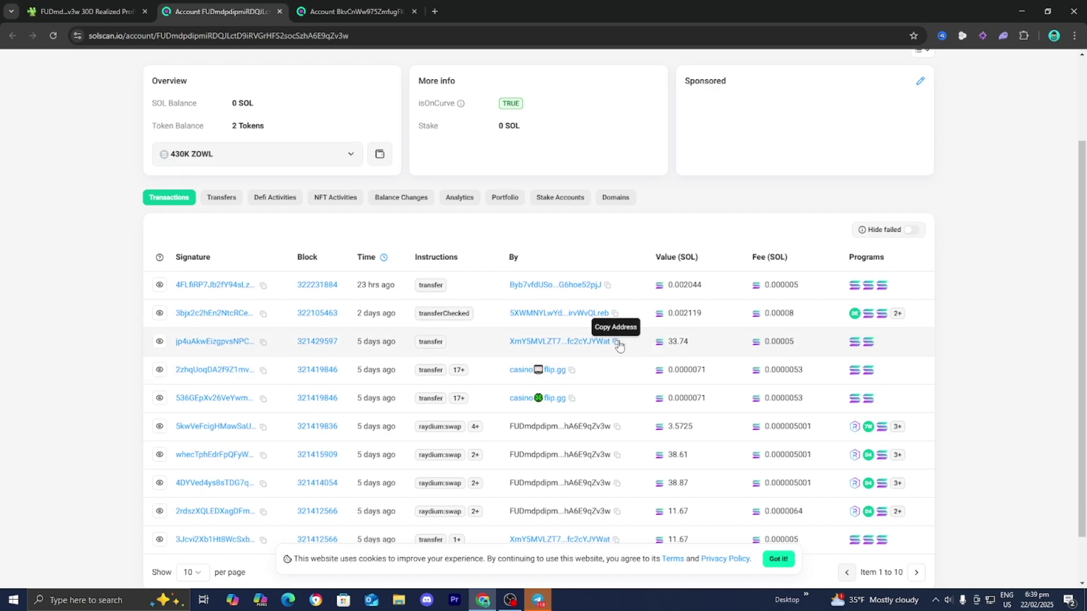
scroll(625, 344, "up", 2)
scroll(625, 344, "up", 2)
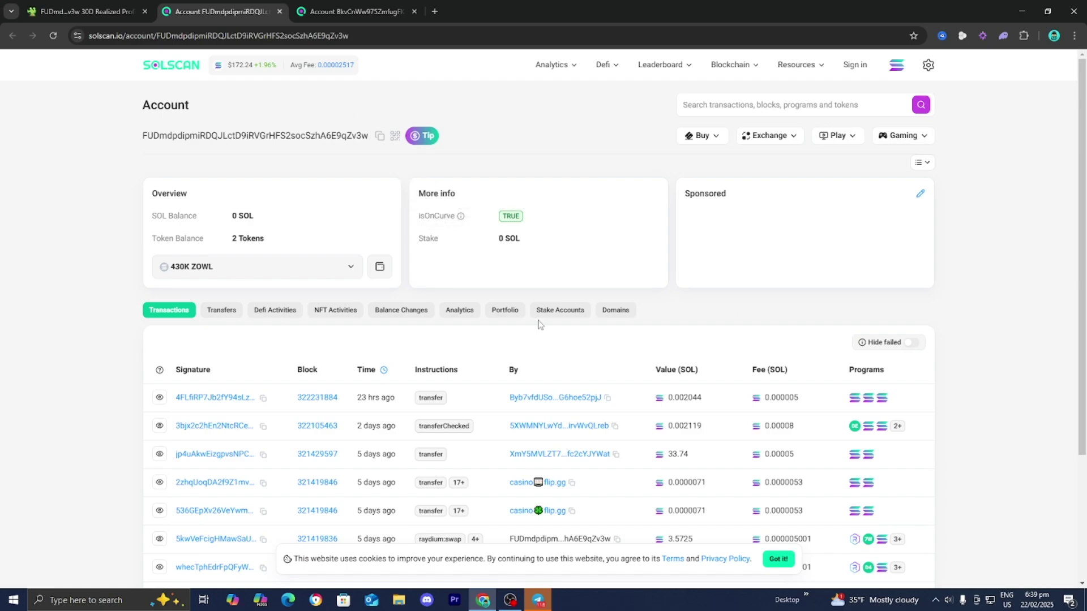
- Copy the second wallet's address from Solscan and start a GMGN copy trade for it
left_click(380, 136)
left_click(380, 137)
left_click(111, 9)
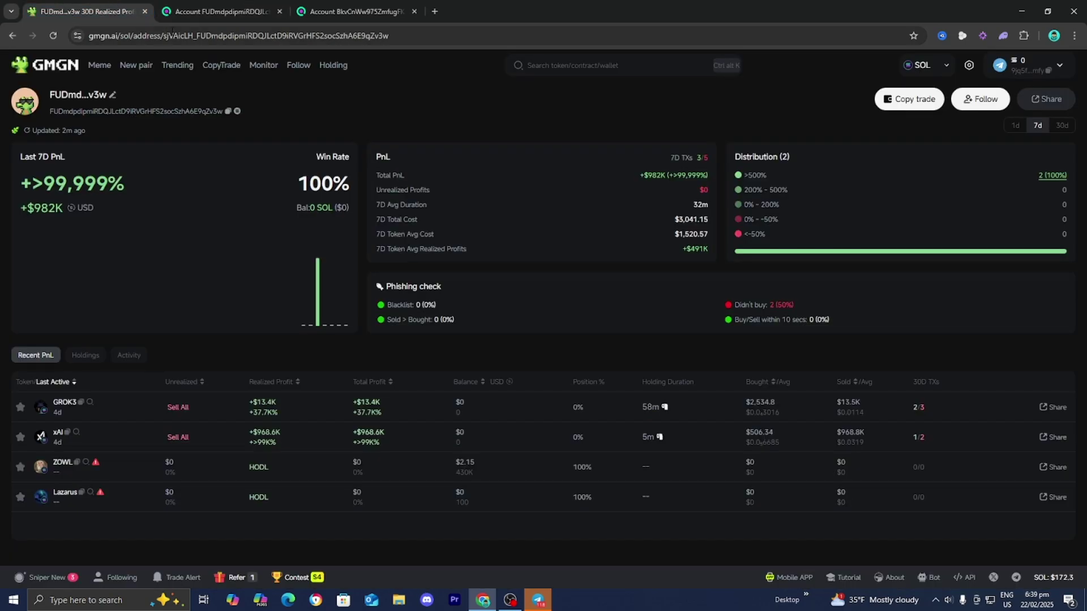
left_click(909, 99)
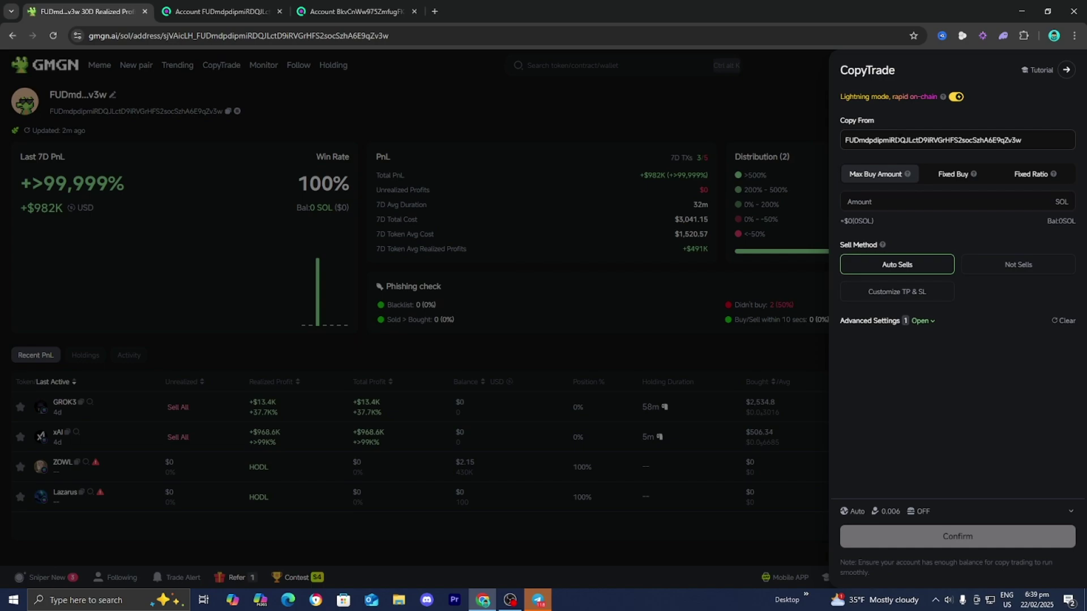
triple_click(933, 140)
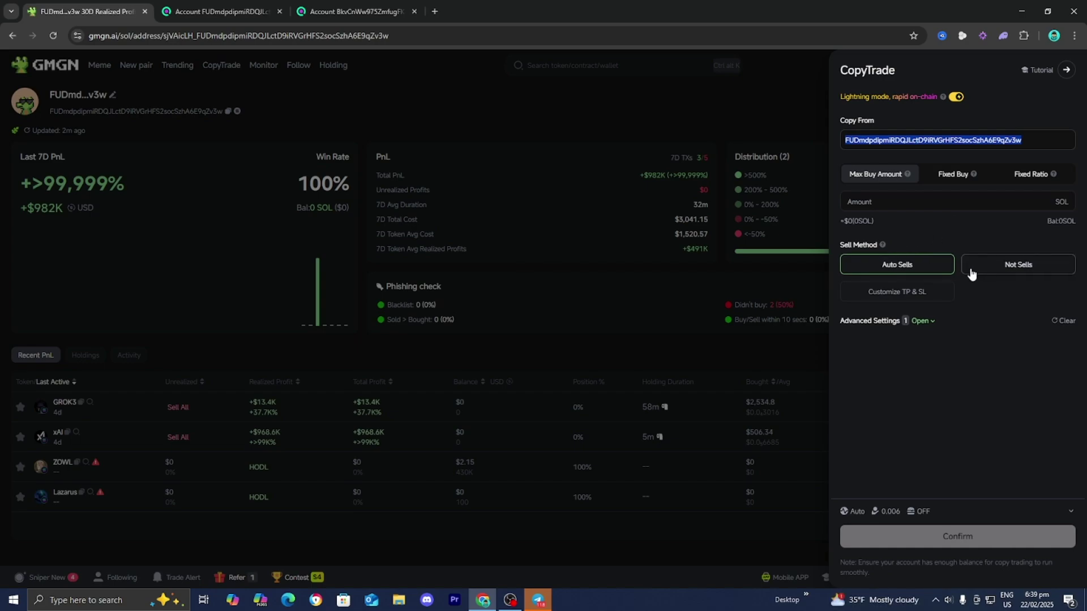
- Expand Advanced Settings, showing Pump, Raydium and Moonshot platforms and an empty blacklist
left_click(922, 321)
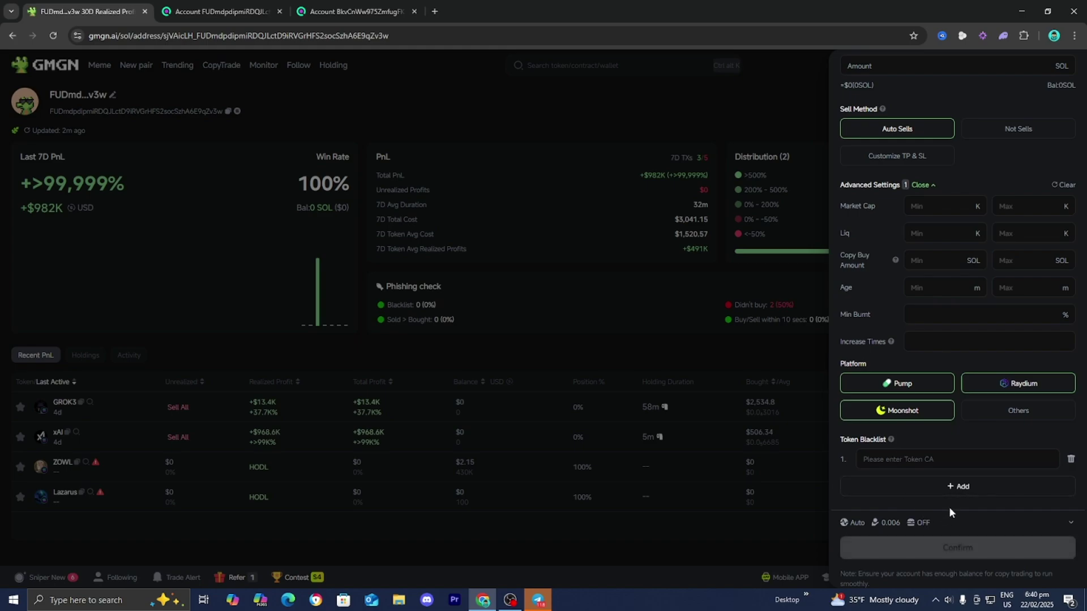
scroll(896, 448, "up", 5)
scroll(955, 475, "down", 5)
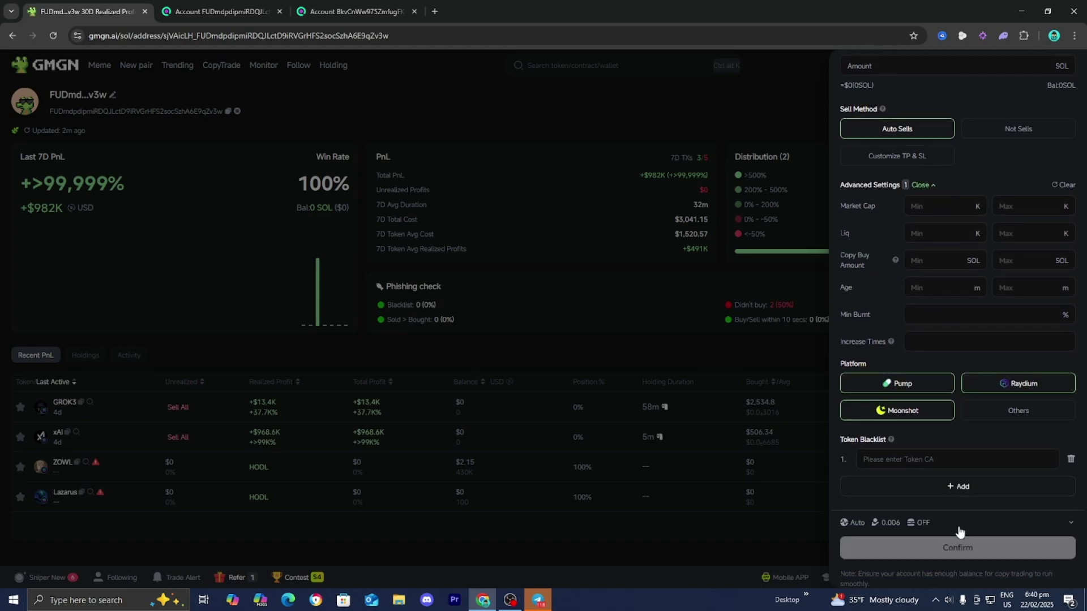